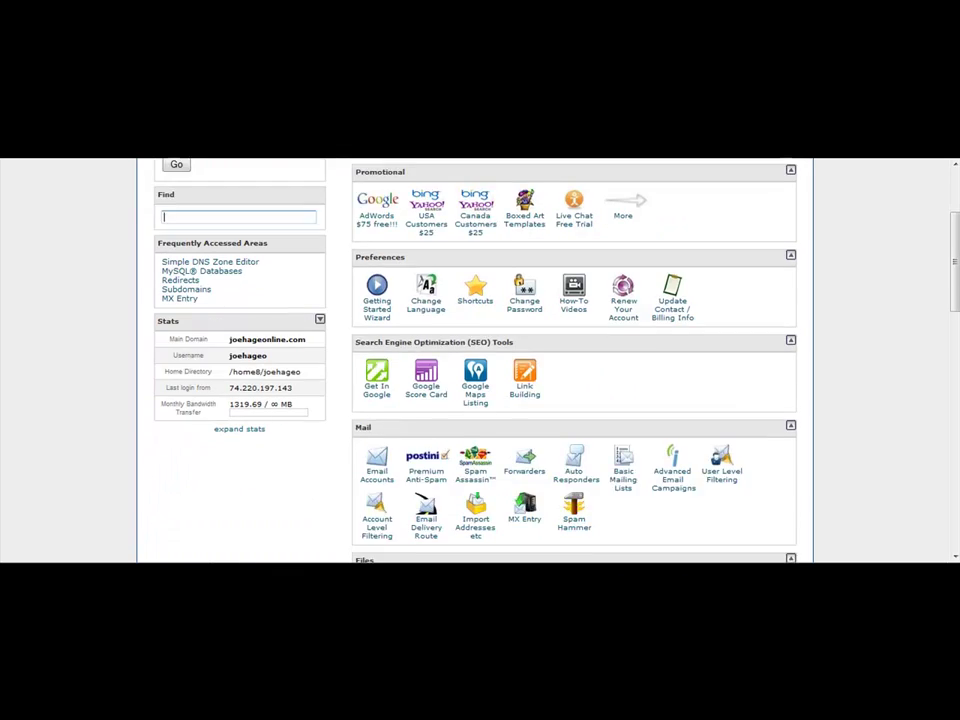
pyautogui.scroll(-5, 480, 360)
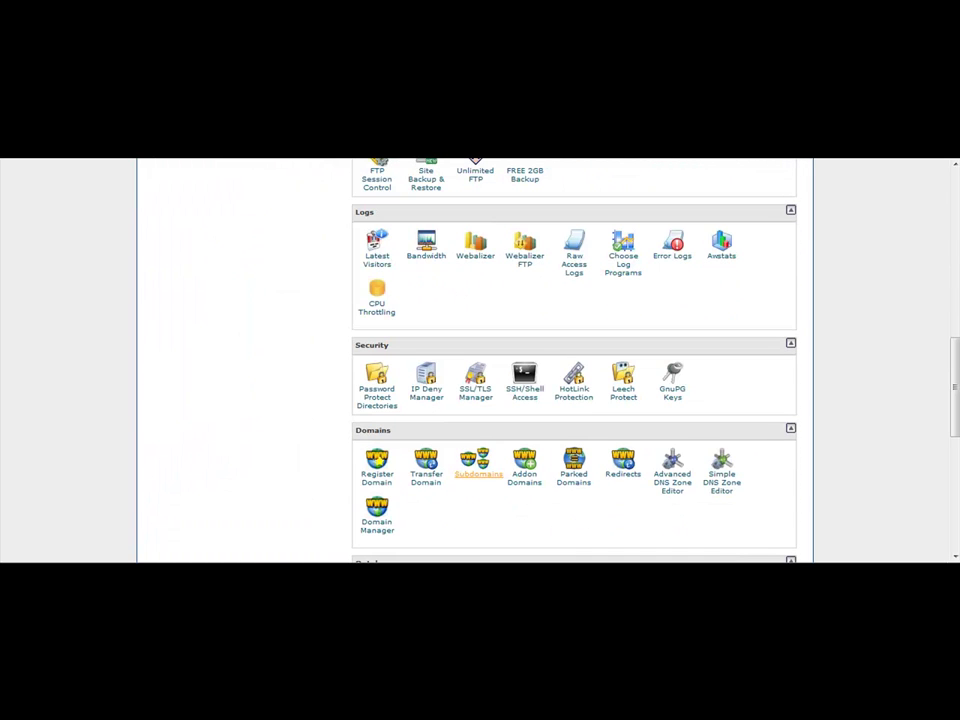
# - Create subdomain 'sandbox' on joehageonline.com using the auto-filled document root public_html/sandbox
pyautogui.click(478, 465)
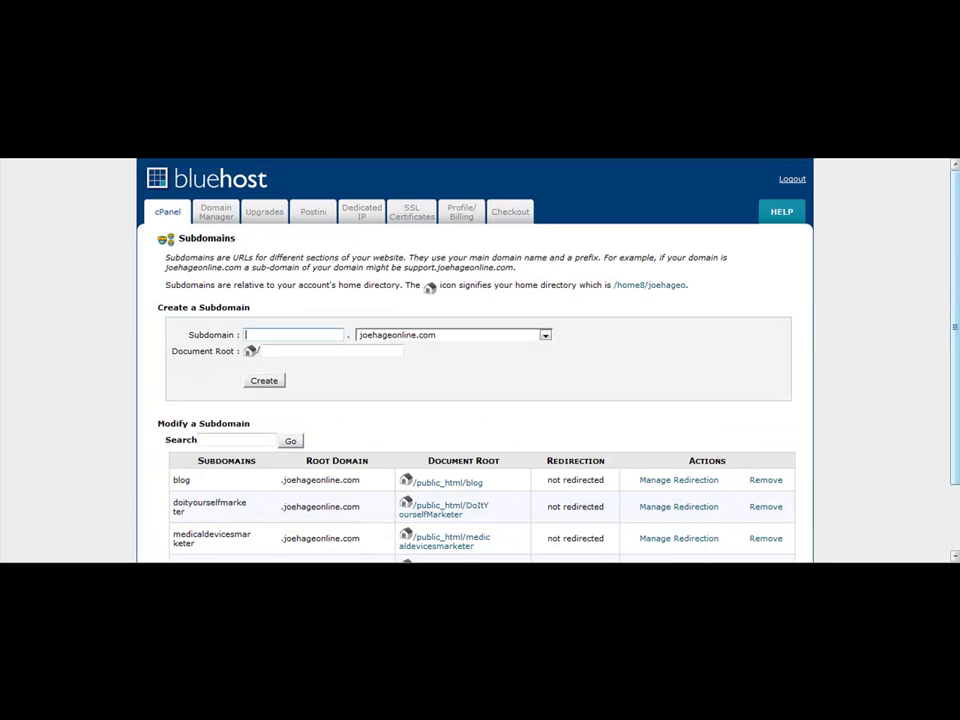
pyautogui.write('sandbox')
pyautogui.press('Tab')
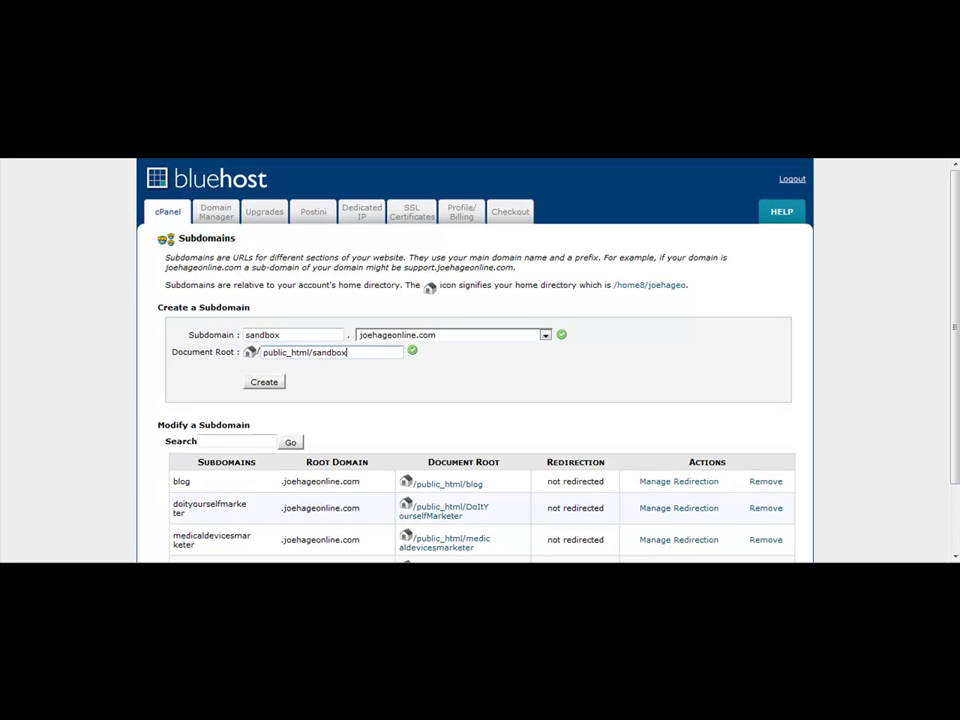
pyautogui.scroll(-2, 475, 360)
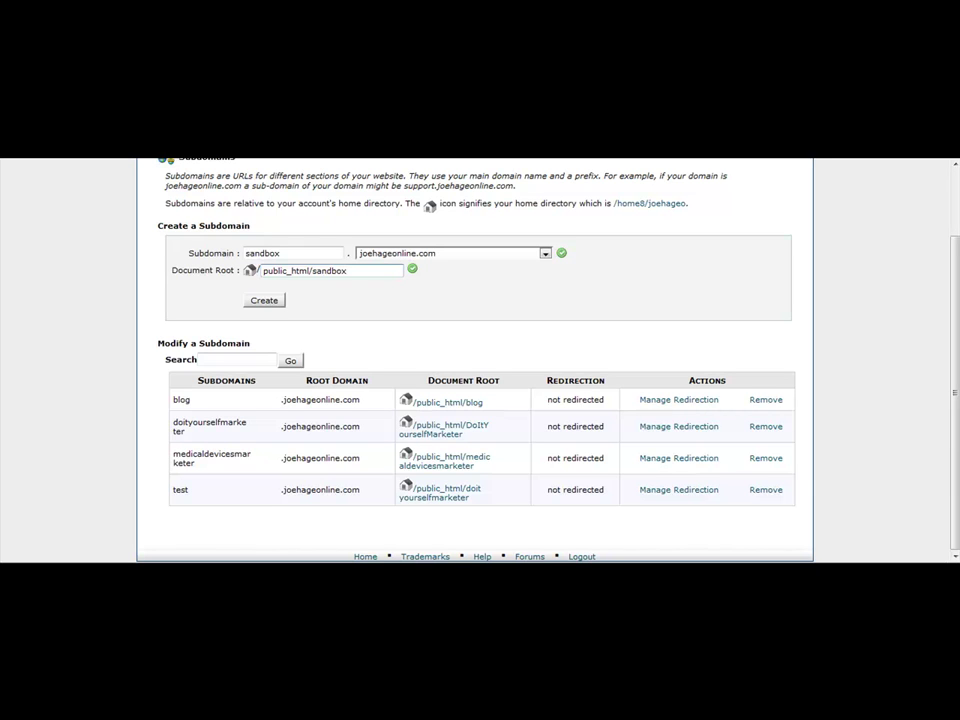
pyautogui.press('Tab')
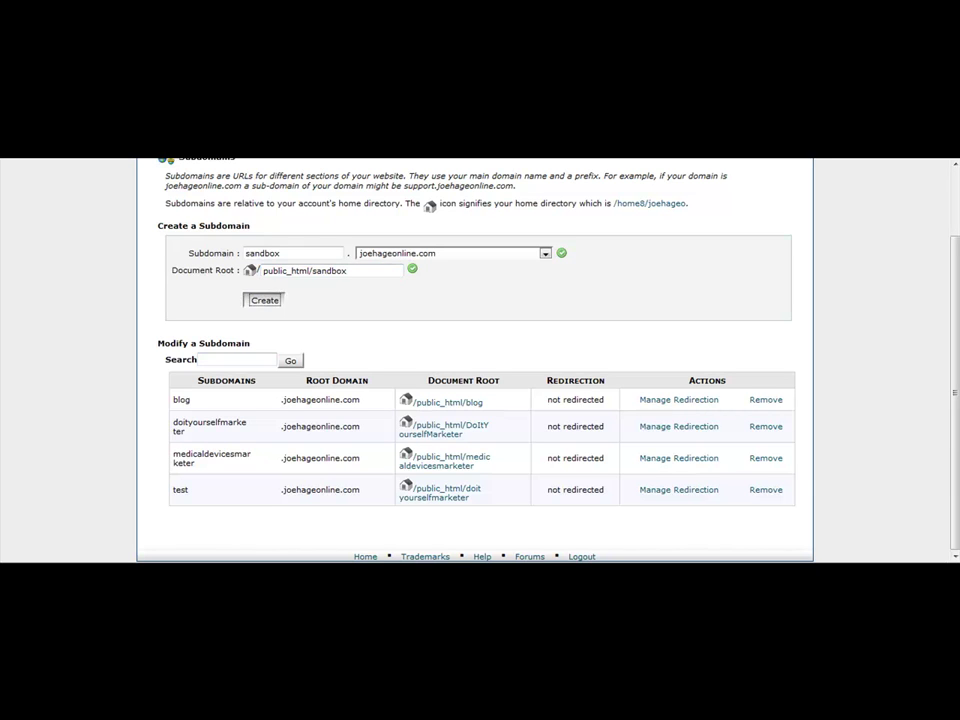
pyautogui.press('Return')
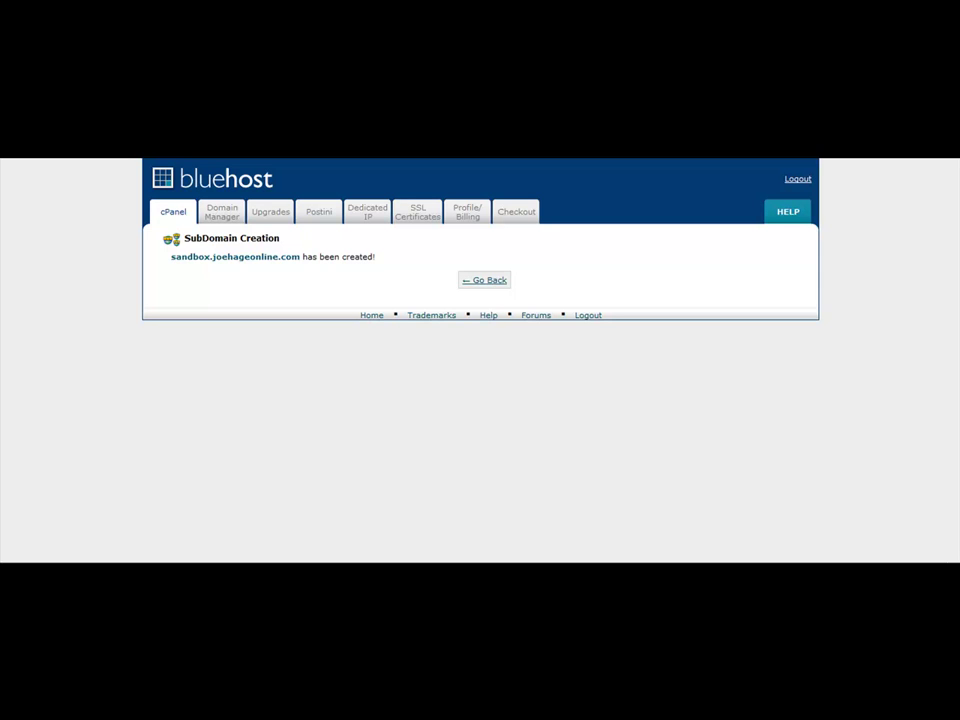
# - Return to the Subdomains list and scroll through it to check the new sandbox row
pyautogui.hotkey('alt', 'Left')
pyautogui.scroll(-3, 475, 400)
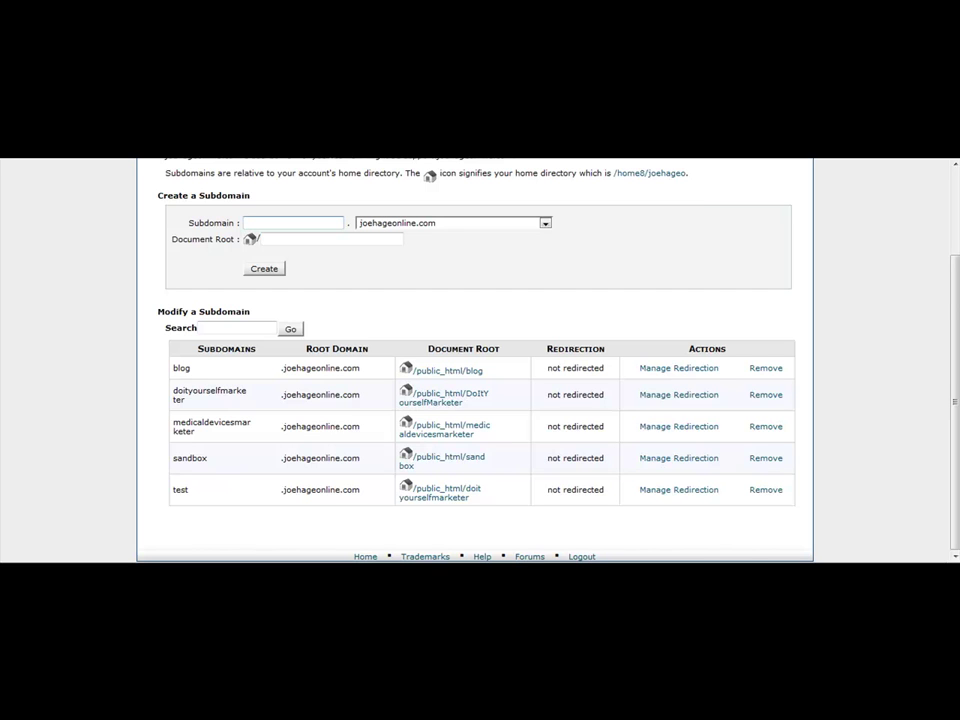
pyautogui.scroll(2, 475, 360)
pyautogui.scroll(1, 475, 360)
pyautogui.scroll(-2, 475, 360)
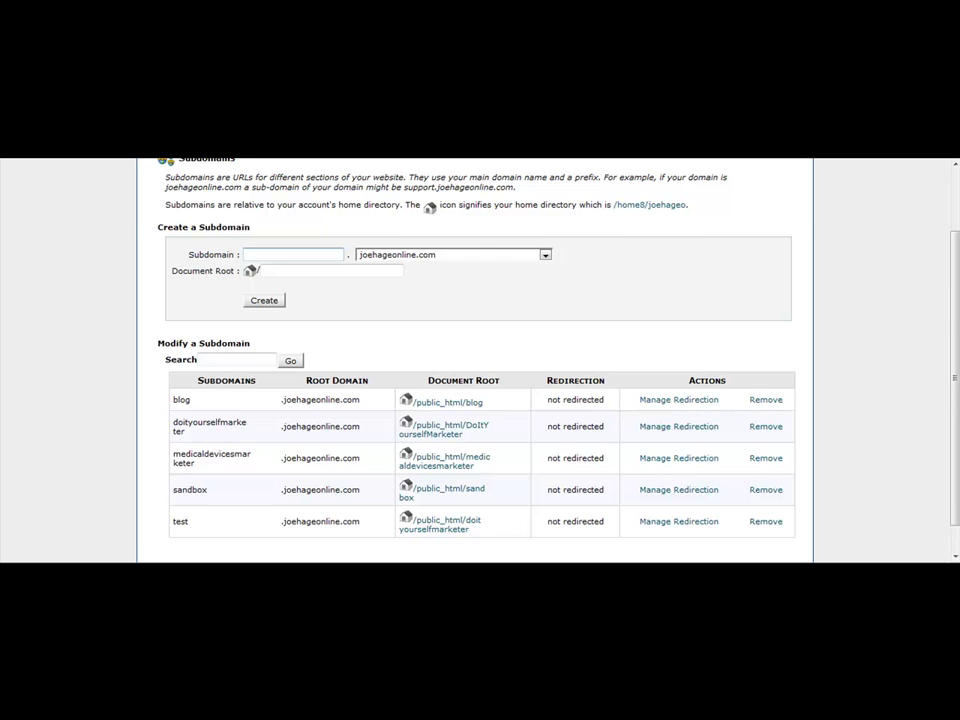
pyautogui.scroll(2, 480, 360)
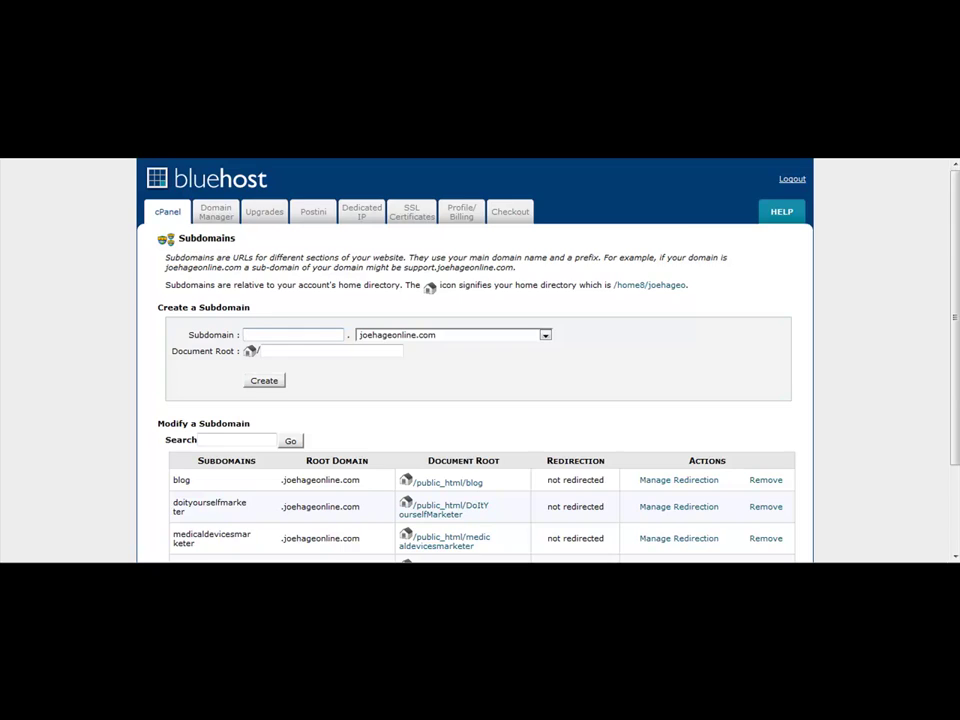
pyautogui.scroll(-3, 480, 360)
pyautogui.scroll(3, 480, 360)
# - Go back to the cPanel home and scroll down to the Software/Services WordPress installer
pyautogui.click(167, 212)
pyautogui.scroll(-10, 480, 360)
pyautogui.scroll(-5, 575, 360)
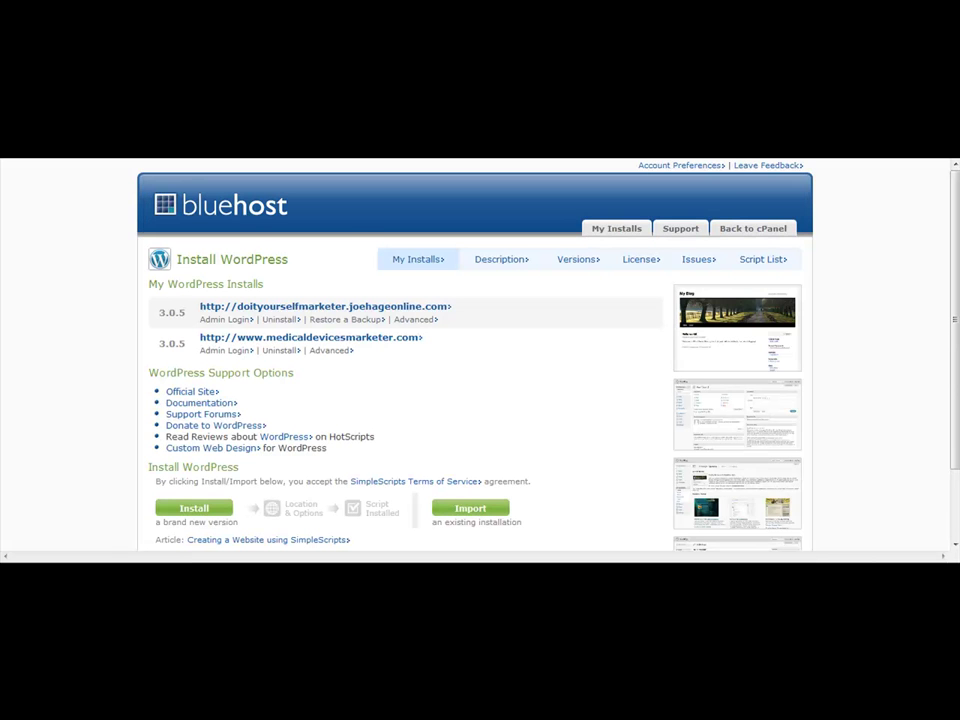
pyautogui.scroll(-2, 475, 360)
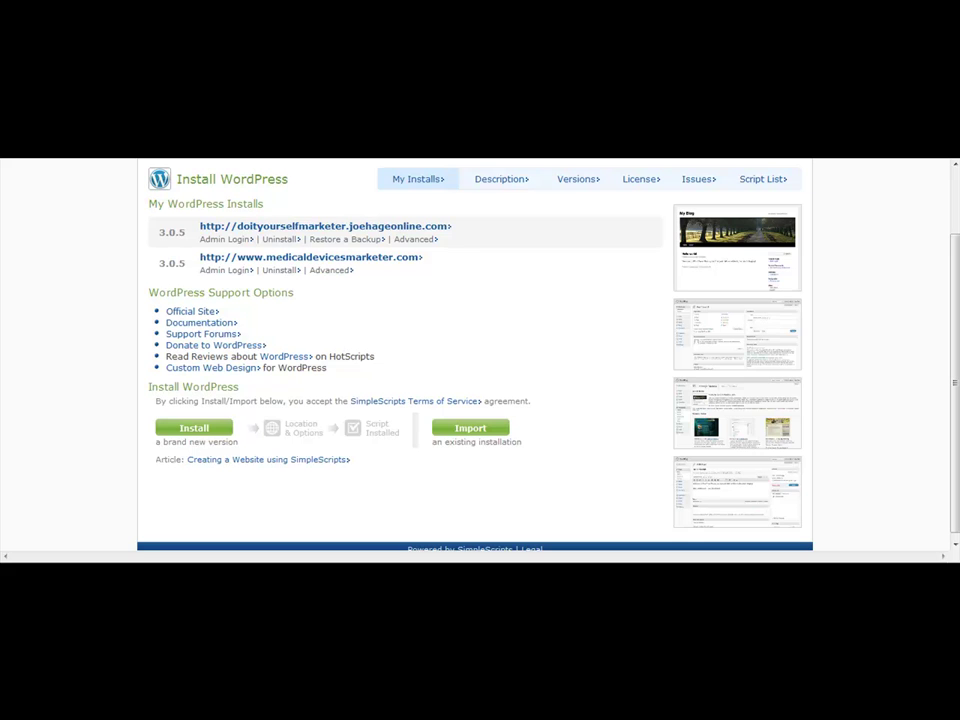
pyautogui.scroll(2, 475, 360)
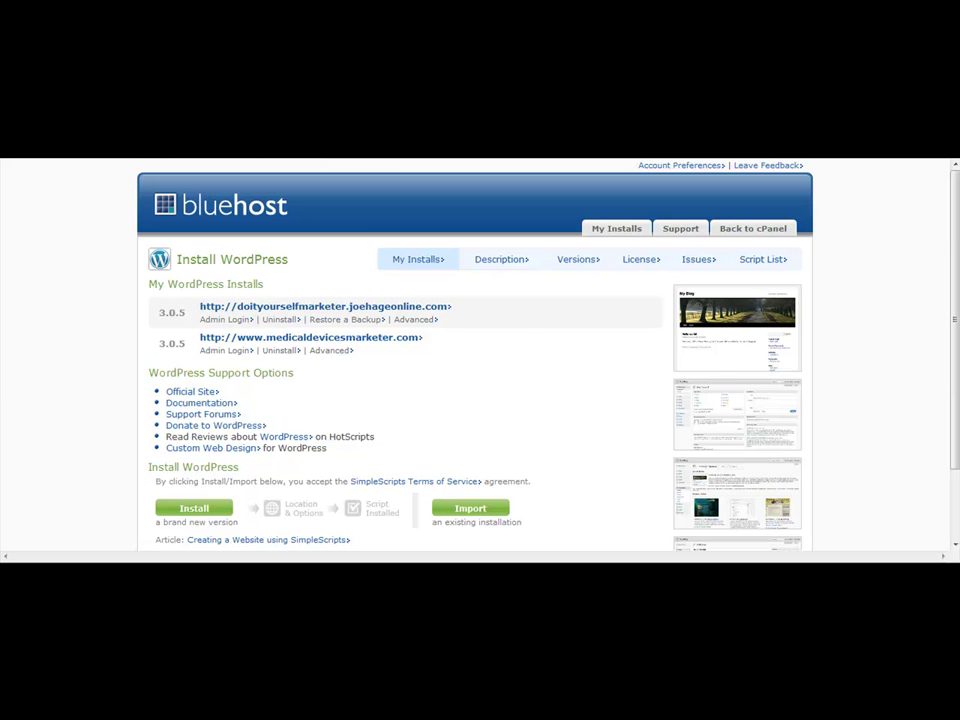
pyautogui.scroll(-2, 475, 360)
pyautogui.scroll(2, 475, 360)
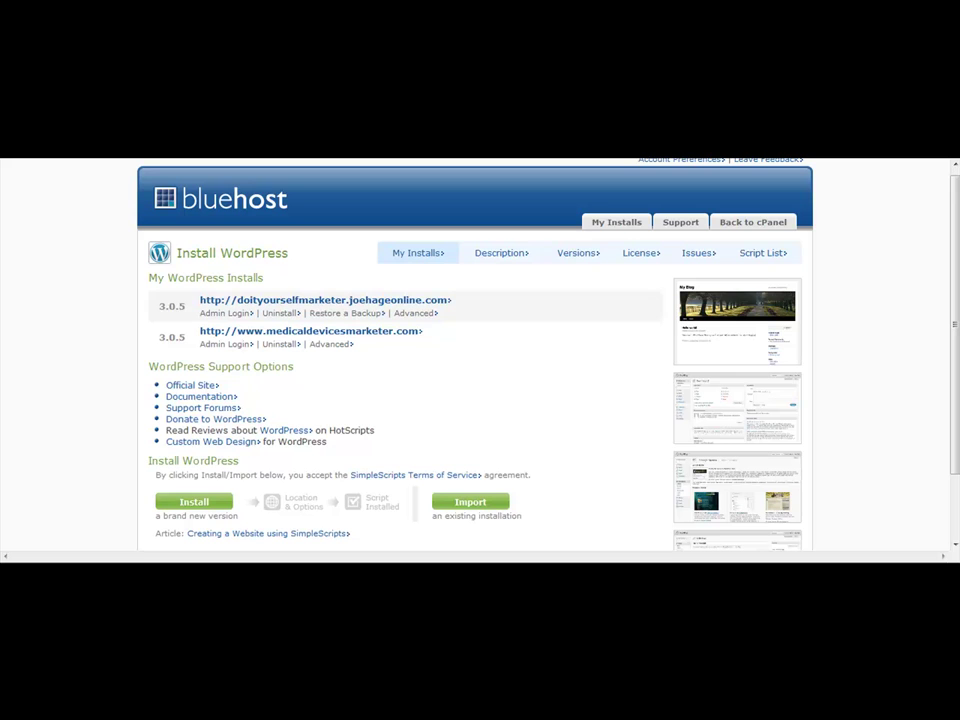
pyautogui.click(194, 501)
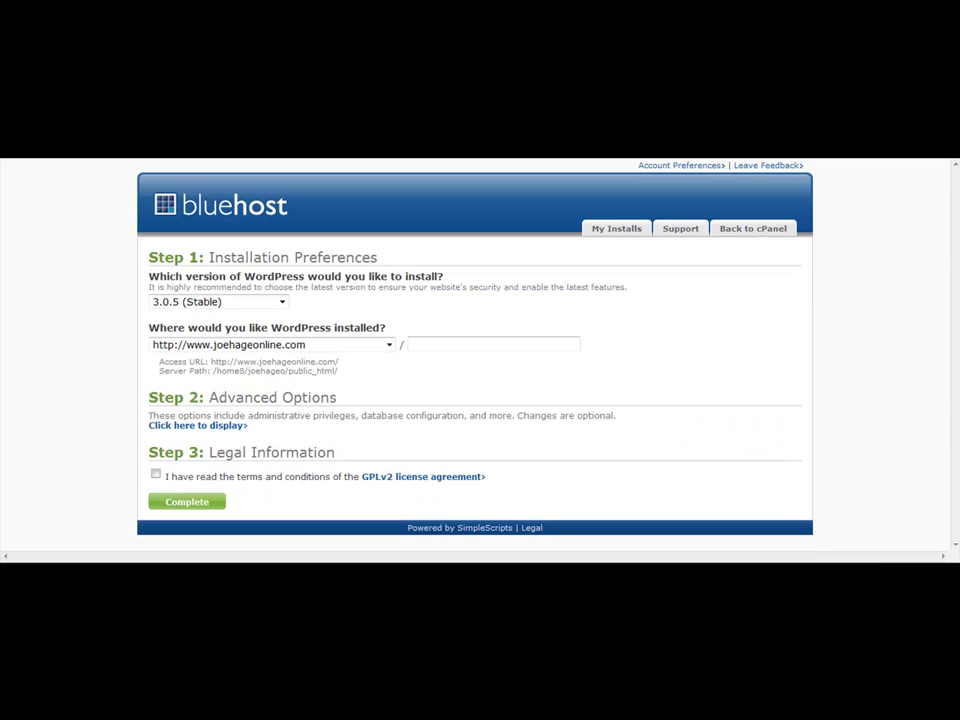
pyautogui.click(389, 344)
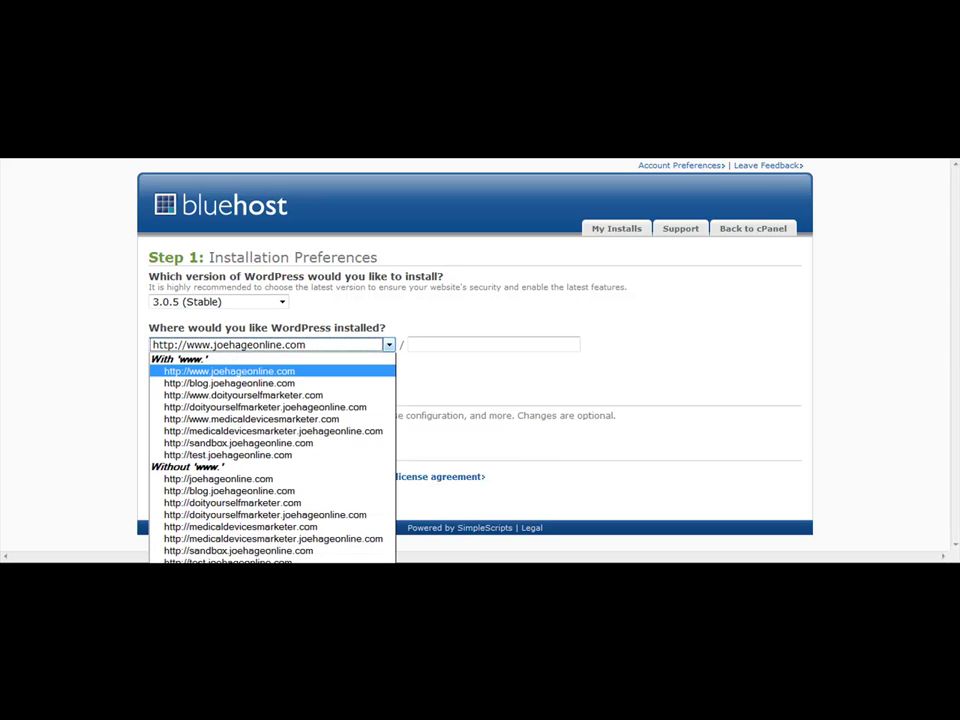
pyautogui.click(238, 443)
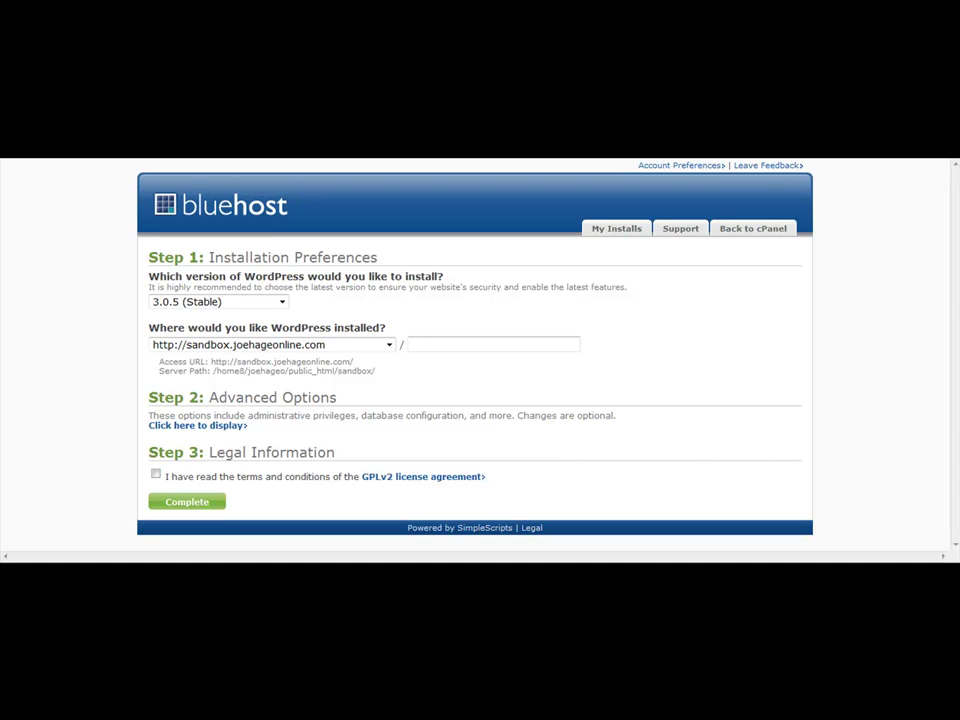
pyautogui.click(155, 474)
pyautogui.click(197, 425)
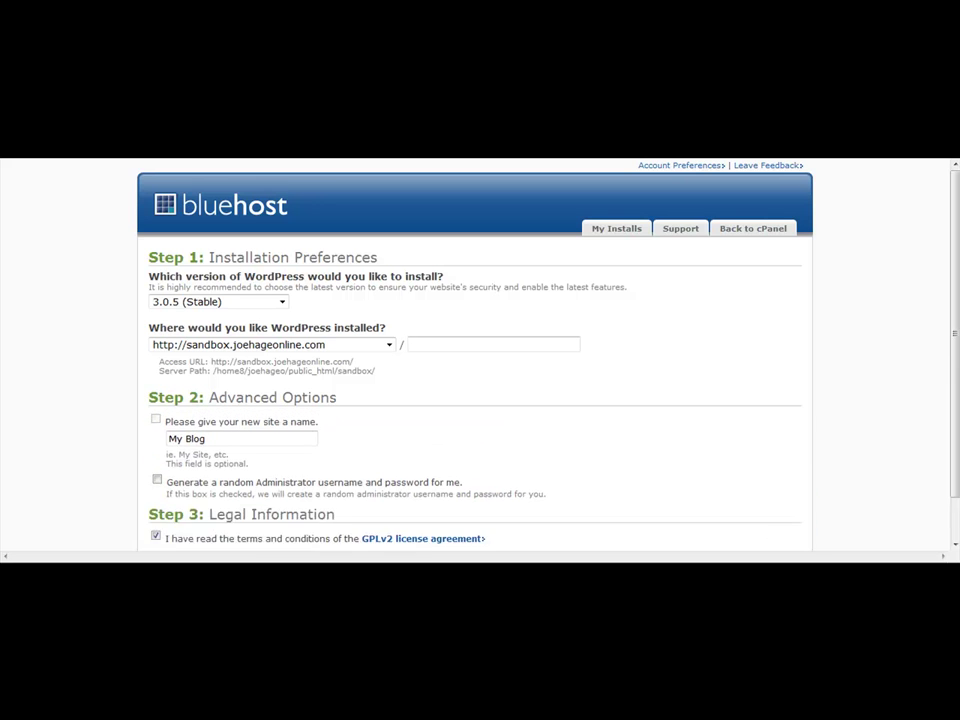
# - Replace the default 'admin' username with a custom administrator name and enter a password
pyautogui.scroll(-3, 475, 400)
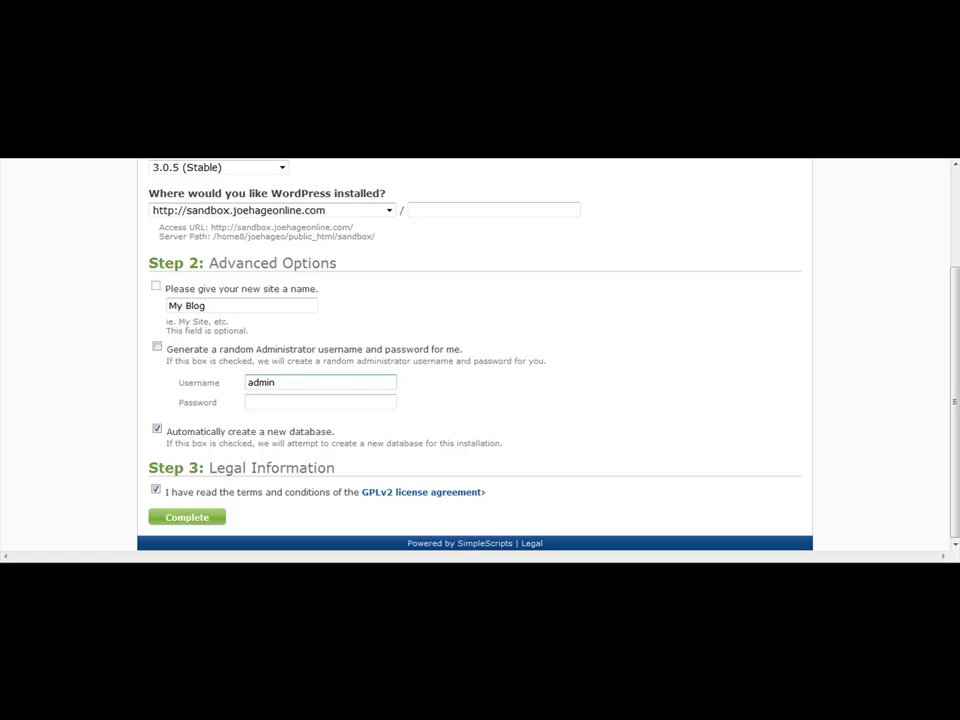
pyautogui.doubleClick(261, 382)
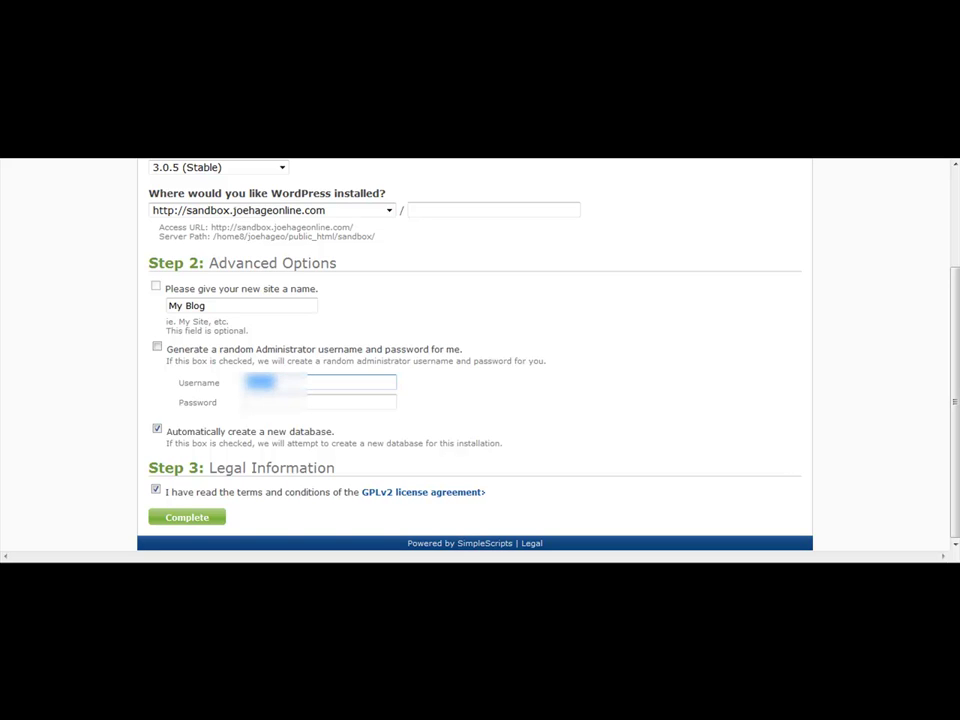
pyautogui.write('joehage')
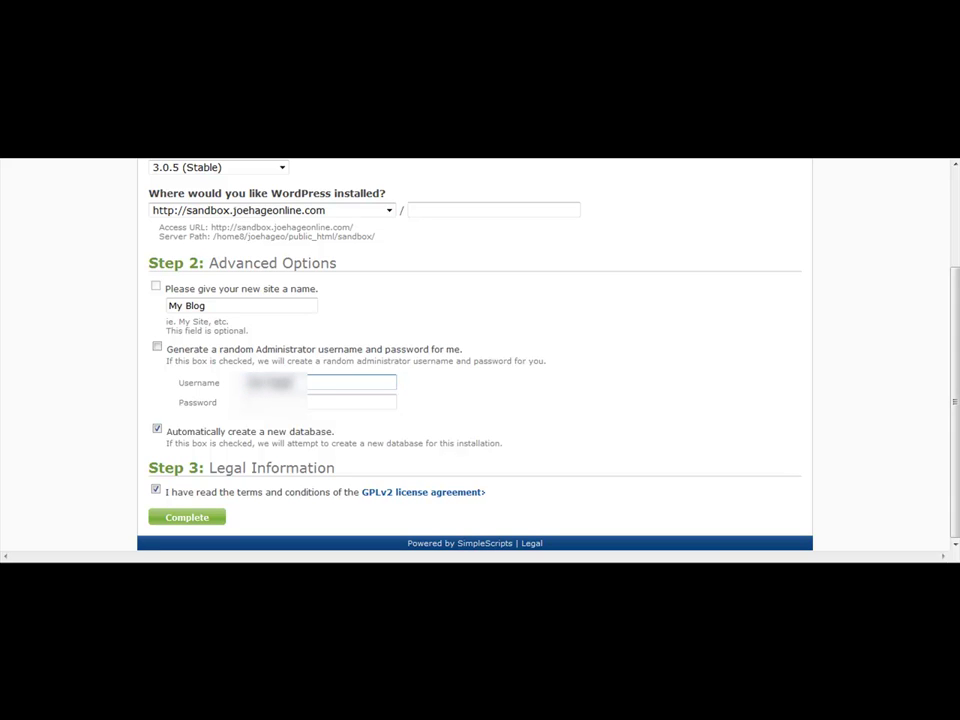
pyautogui.press('Tab')
pyautogui.write('pass')
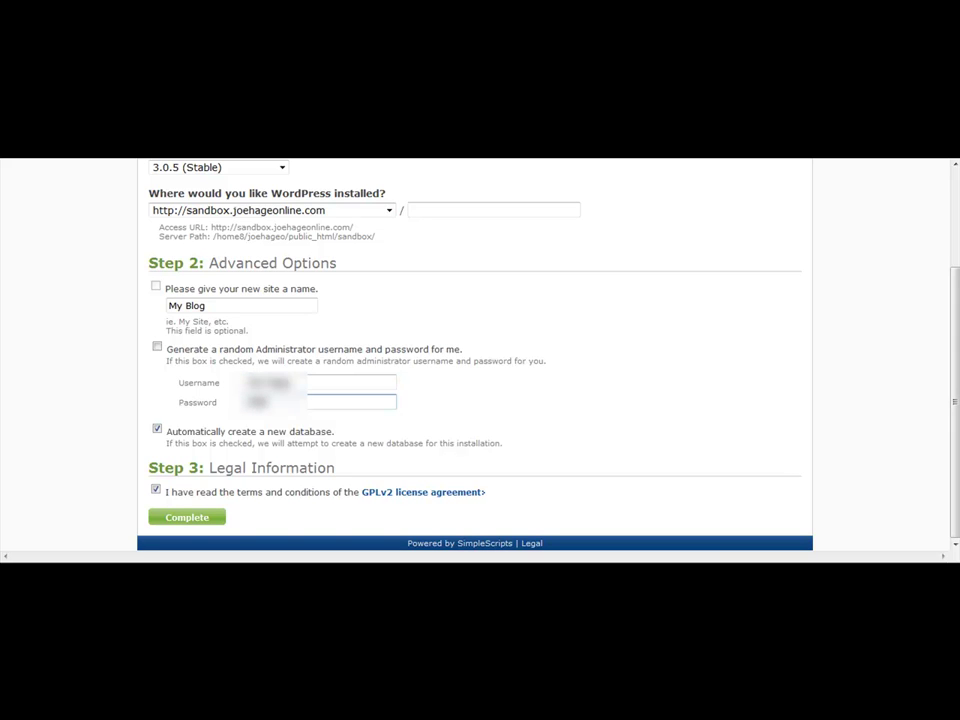
pyautogui.press('BackSpace')
pyautogui.press('BackSpace')
pyautogui.write('ssword123')
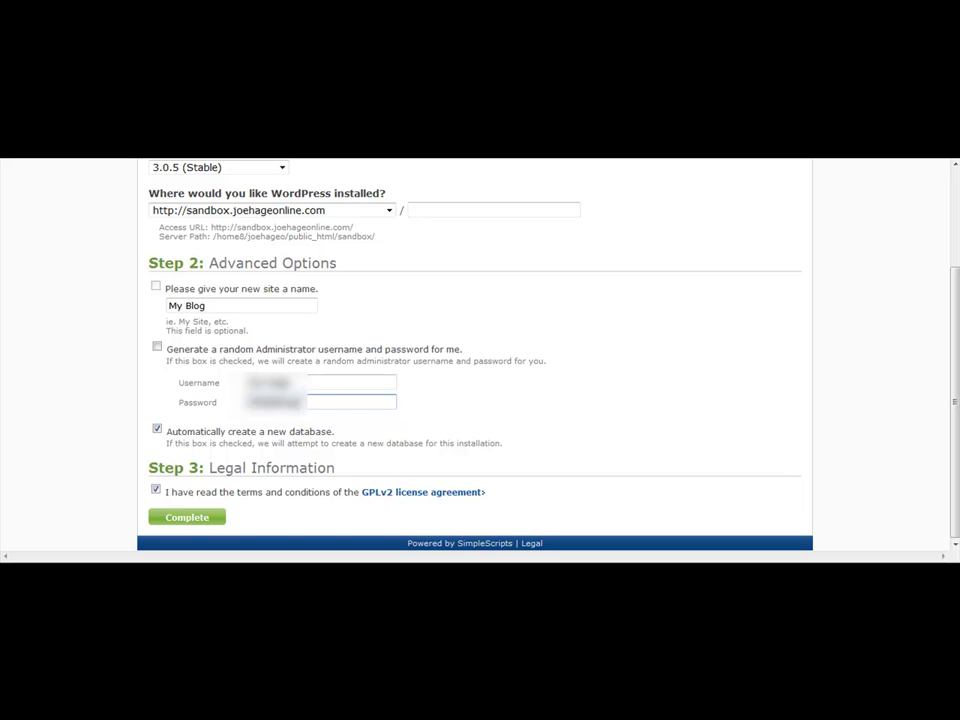
pyautogui.hotkey('ctrl', 'a')
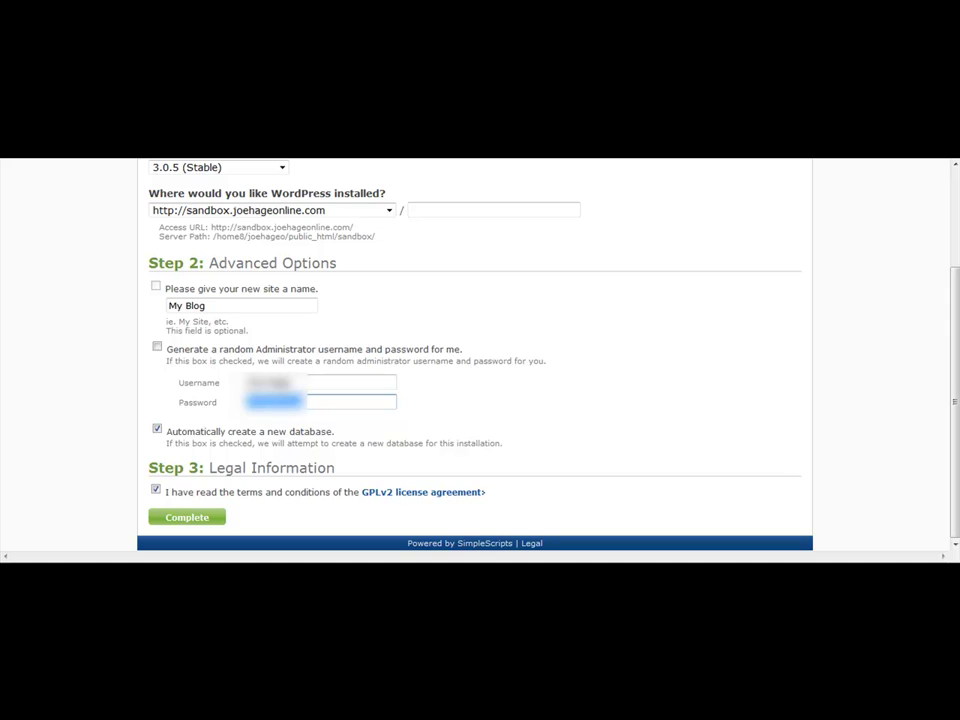
pyautogui.write('password')
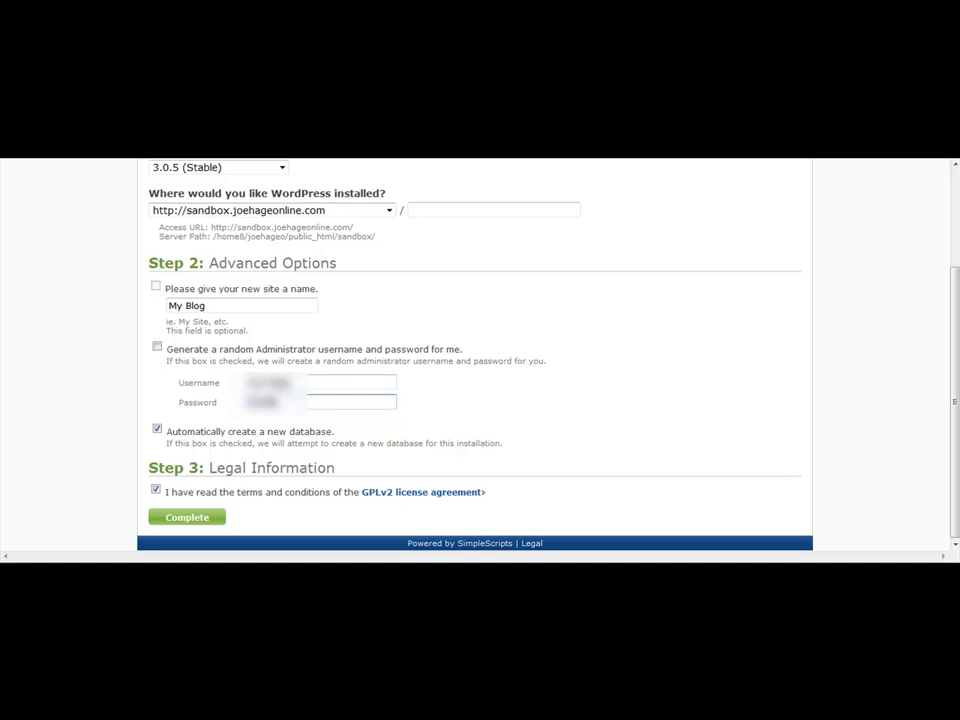
pyautogui.write('123')
# - Complete the WordPress install and log in to the new blog with the administrator's username and password
pyautogui.press('Return')
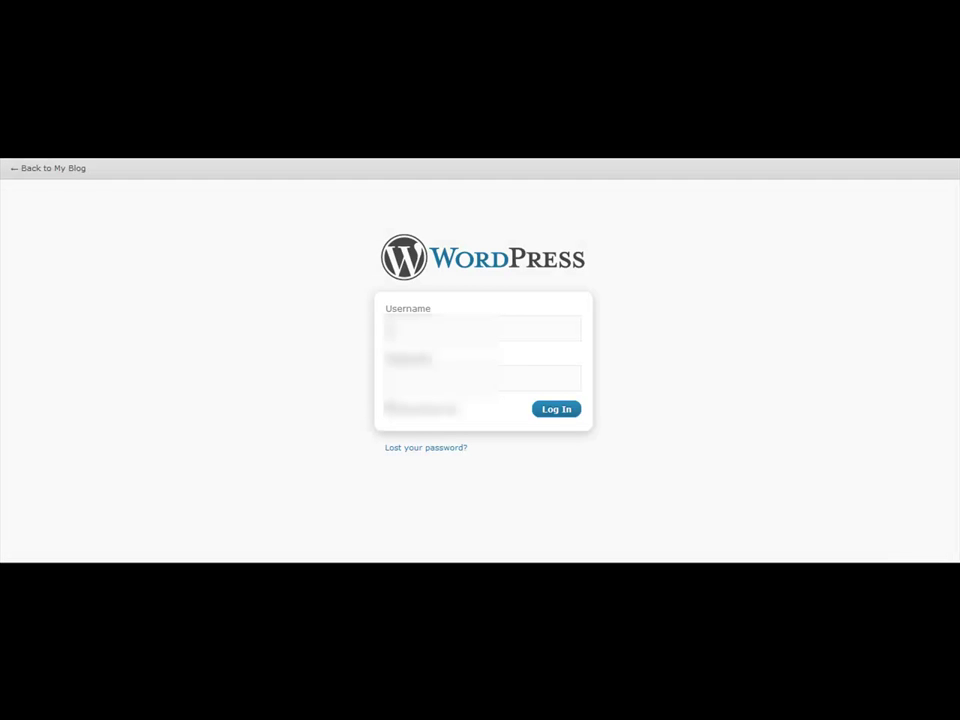
pyautogui.write('Joe Page')
pyautogui.press('Tab')
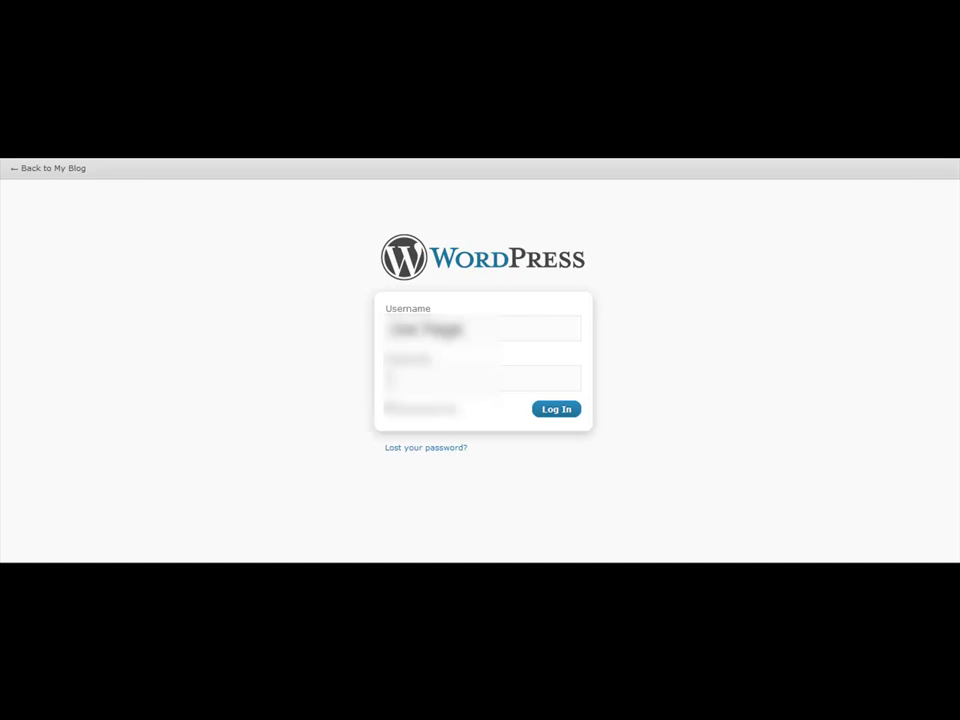
pyautogui.write('•')
pyautogui.write('****')
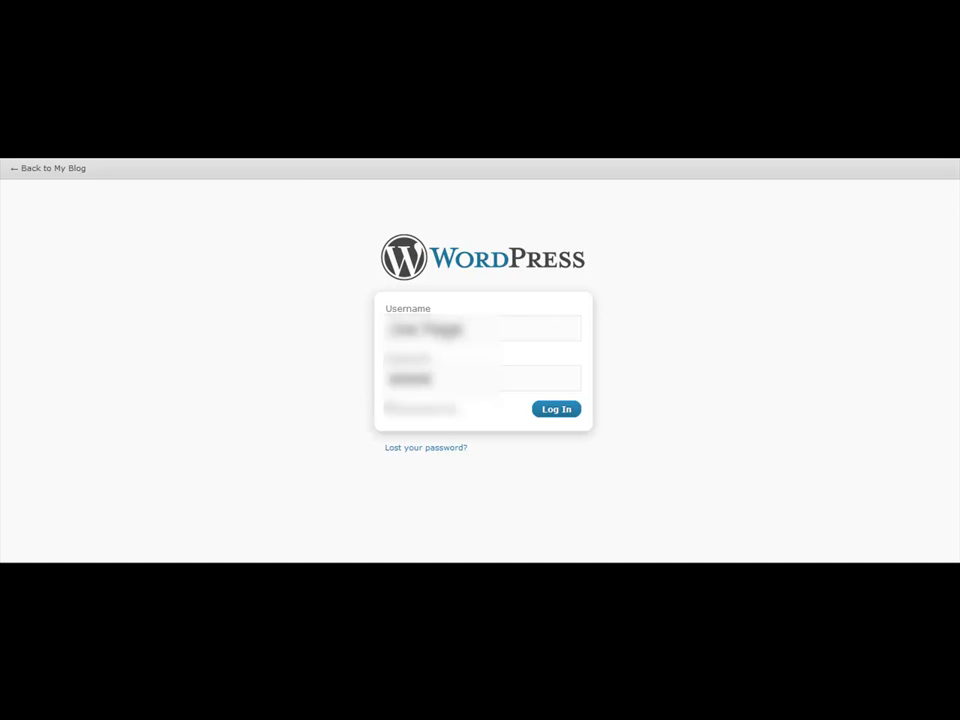
pyautogui.write('******')
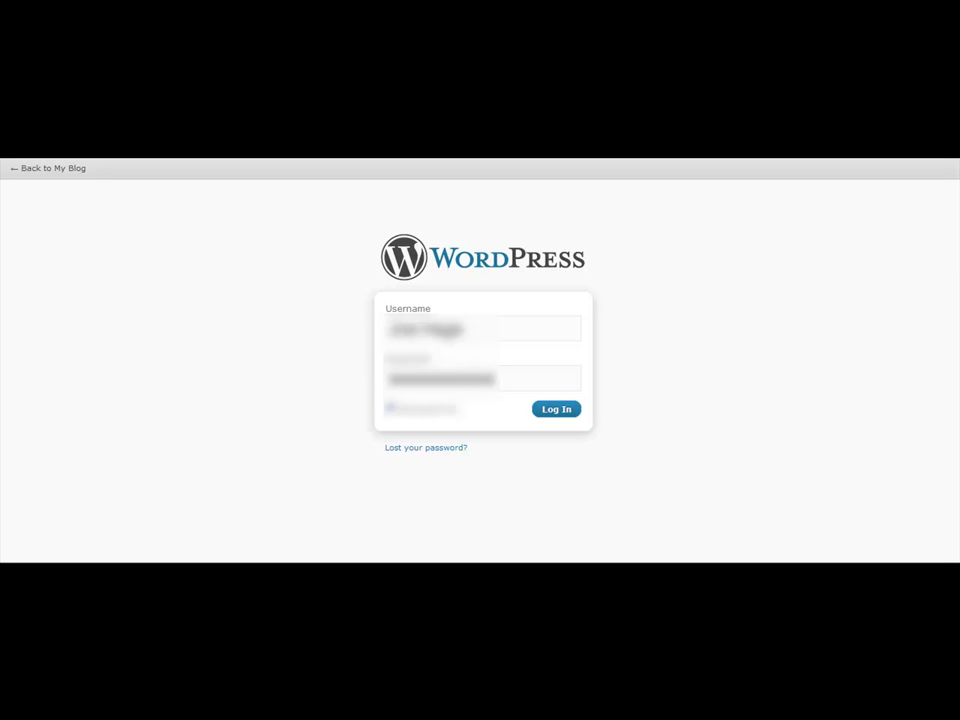
pyautogui.press('Return')
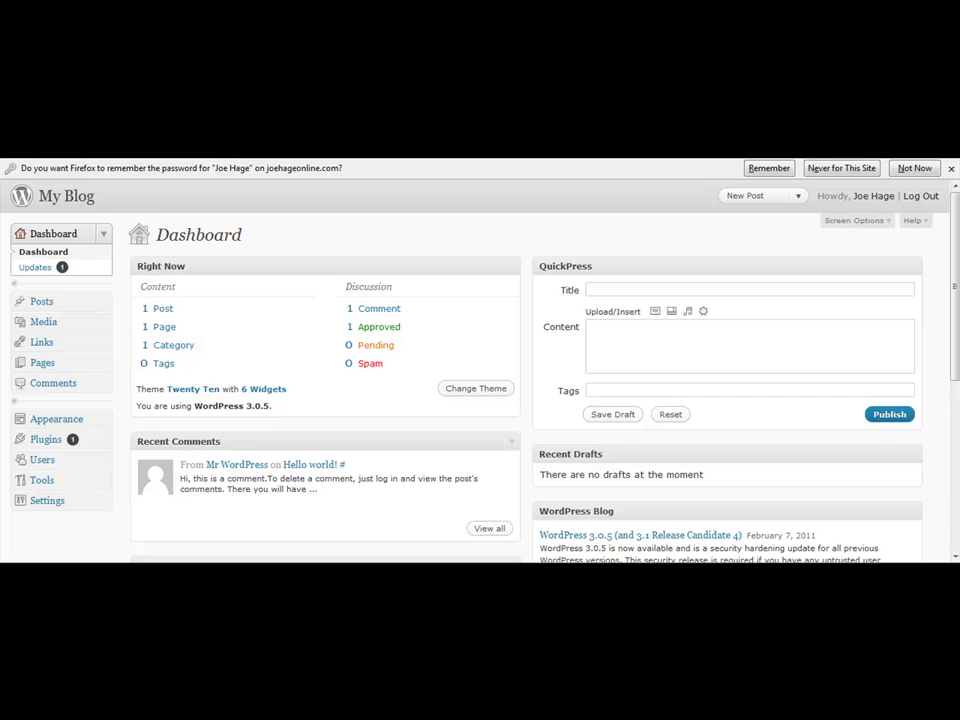
# - Let Firefox remember the login password and go to the blog's Tools page
pyautogui.click(769, 168)
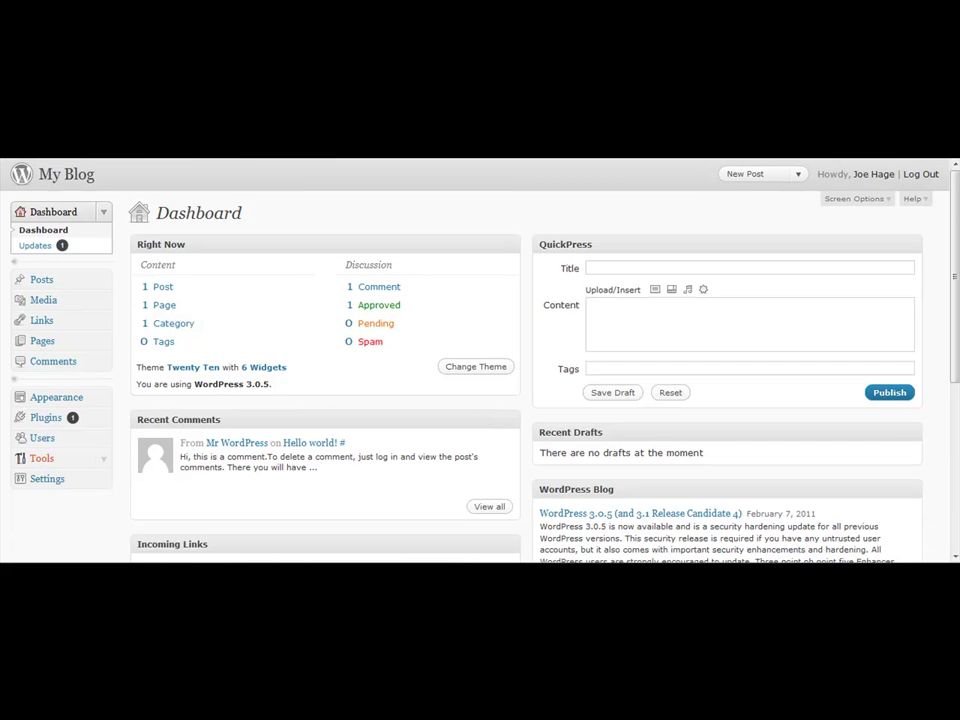
pyautogui.click(41, 458)
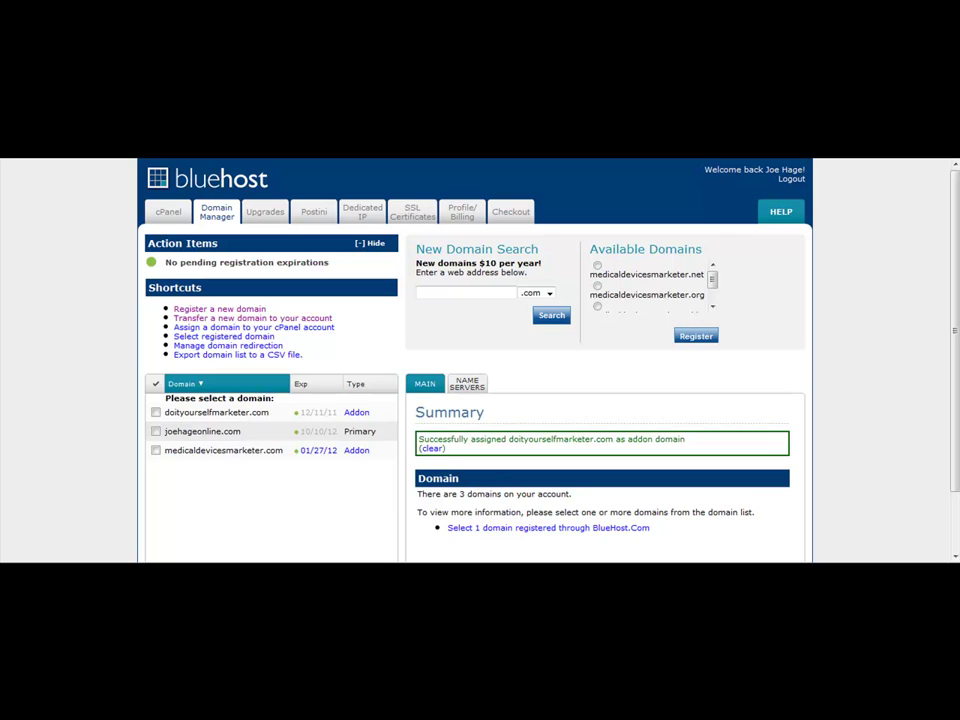
# - Select medicaldevicesmarketer.com in the Domain Manager to view its Main tab registration details
pyautogui.click(223, 450)
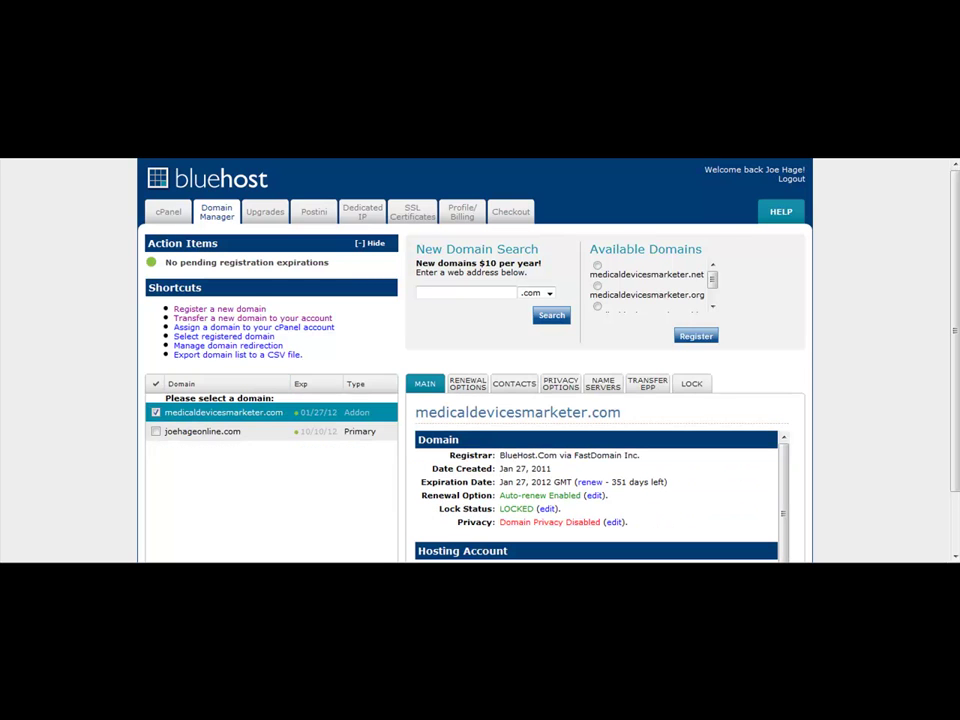